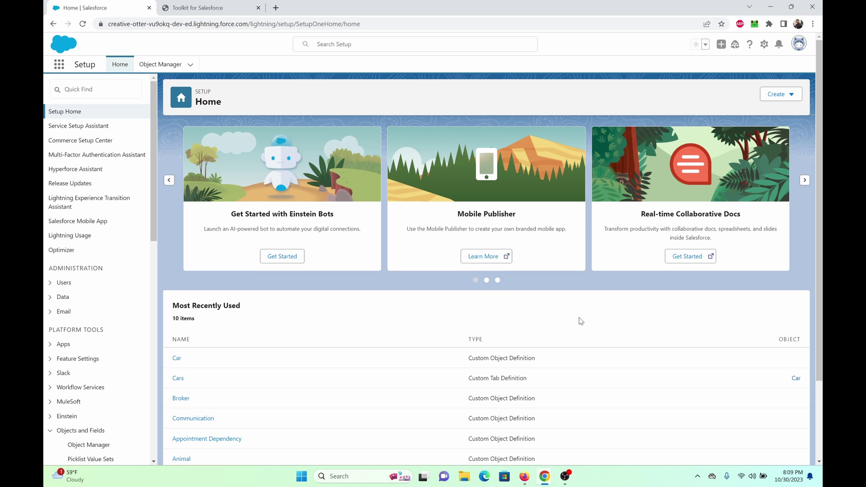
Step: Switch from Salesforce Setup Home to the already-open Toolkit for Salesforce tab
key("ctrl+Tab")
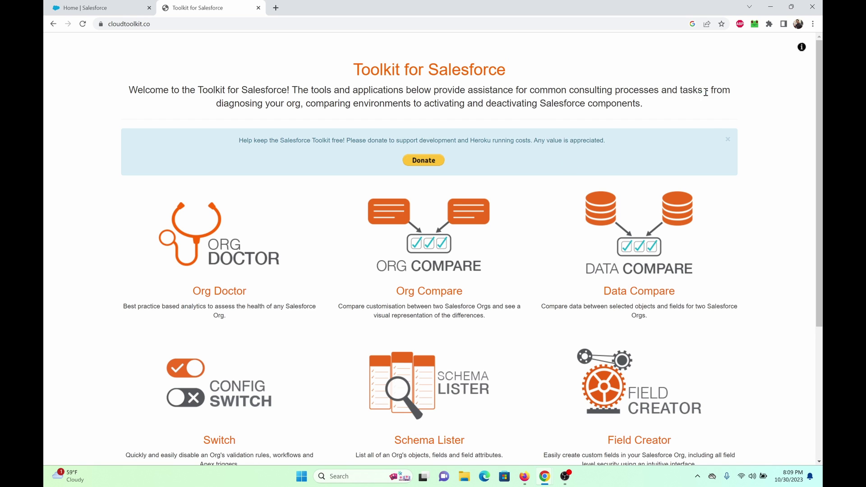
Step: Highlight the tool description in the welcome text and scroll down to the tool tiles
left_click_drag(704, 89, 712, 119)
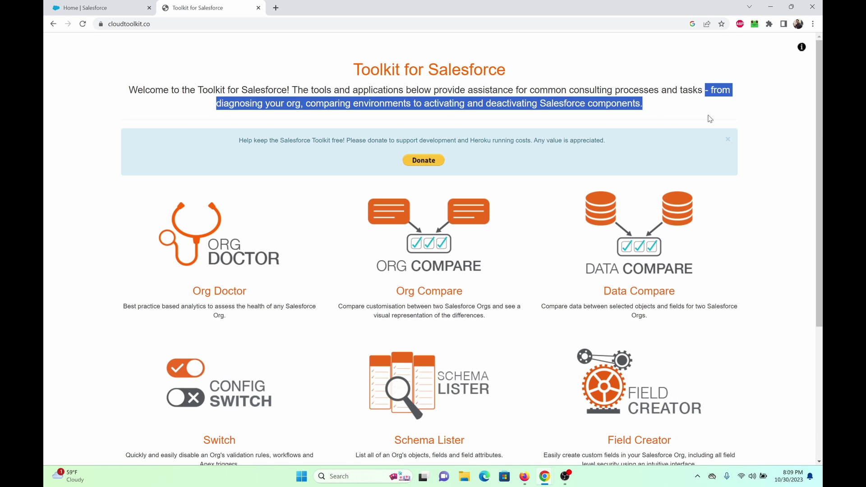
scroll(709, 119, "down", 3)
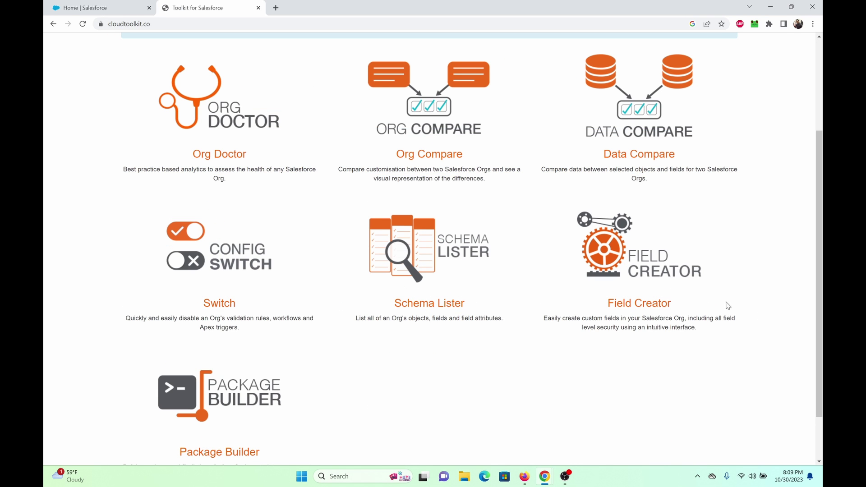
Step: Open Field Creator and set the environment to Developer
left_click(635, 305)
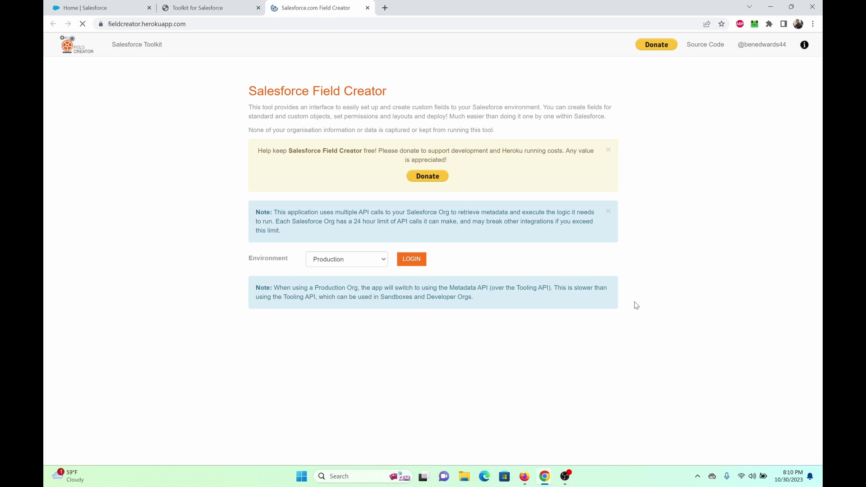
left_click(371, 264)
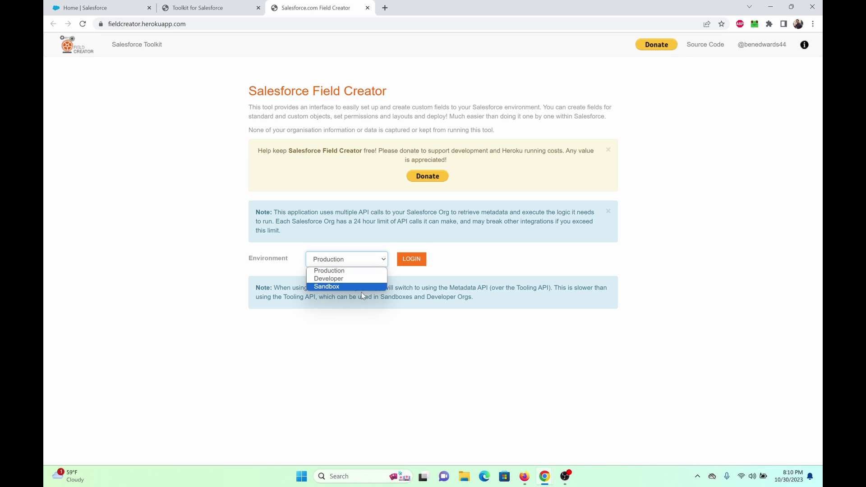
left_click(364, 262)
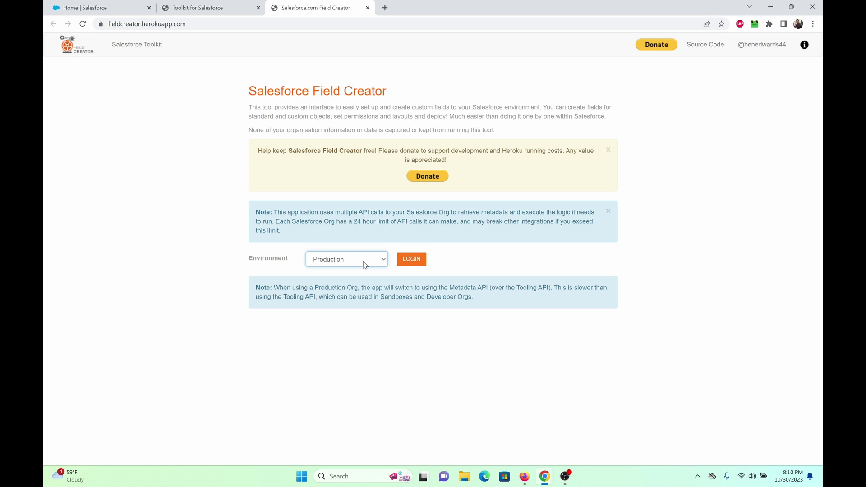
left_click(364, 264)
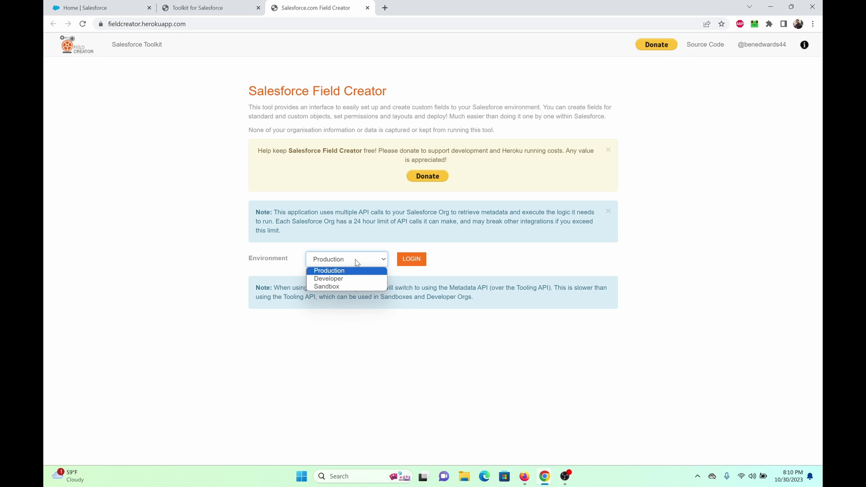
left_click(348, 280)
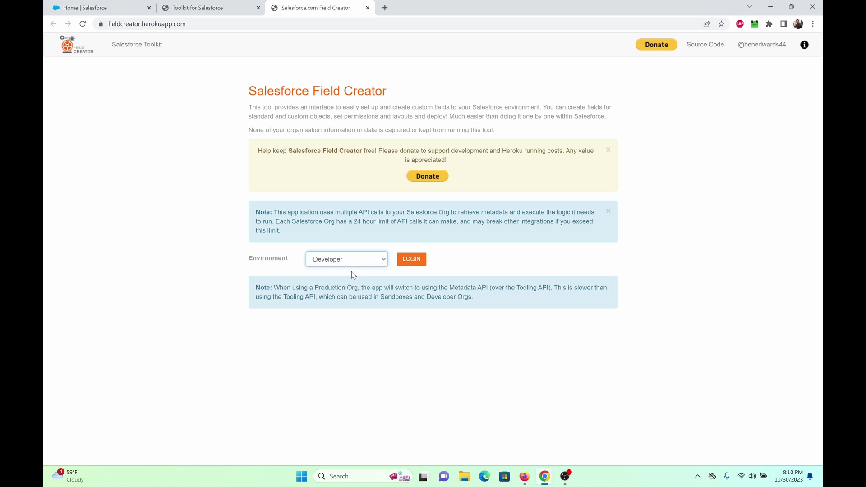
Step: Log in to the Developer org and allow Field Creator access
left_click(409, 260)
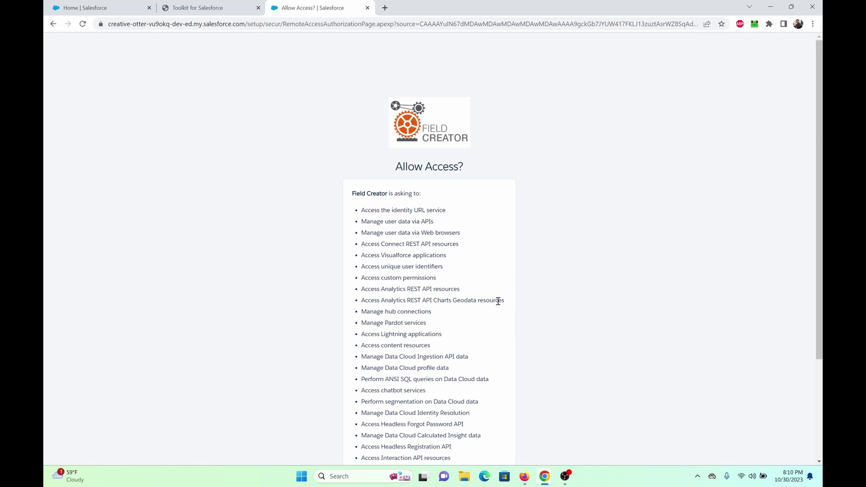
scroll(466, 334, "down", 3)
left_click(478, 408)
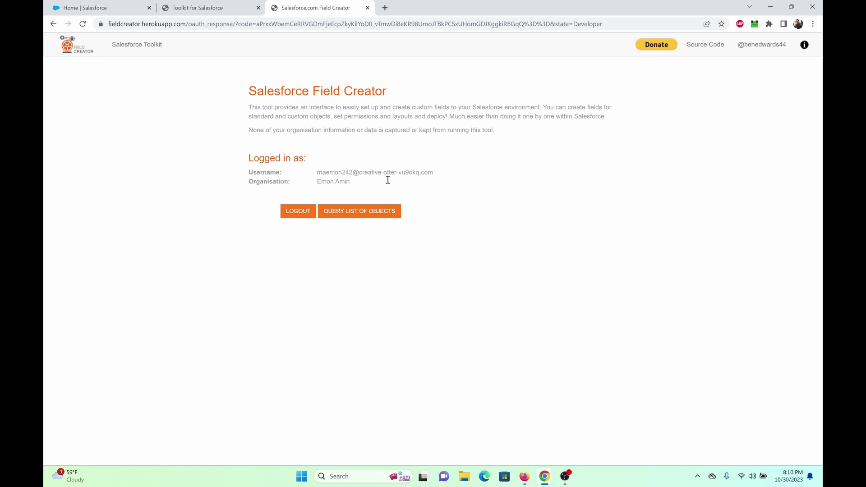
Step: Query the org's list of objects and select Car__c (Car)
left_click(363, 216)
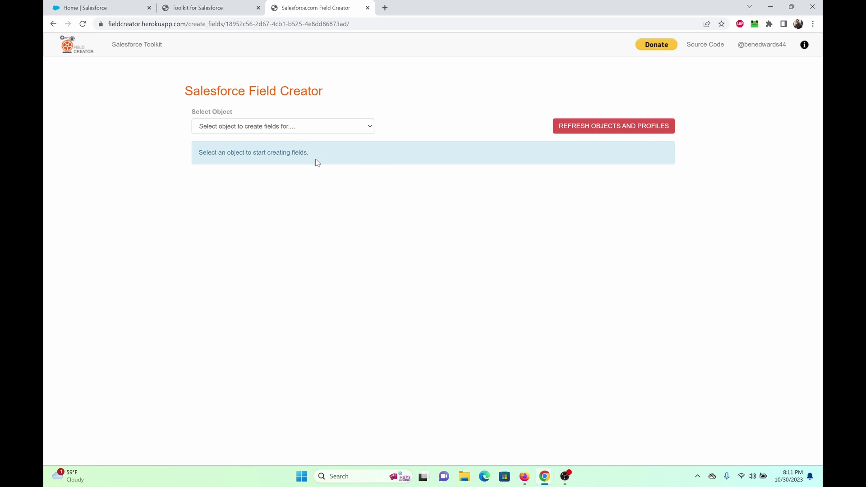
left_click(275, 126)
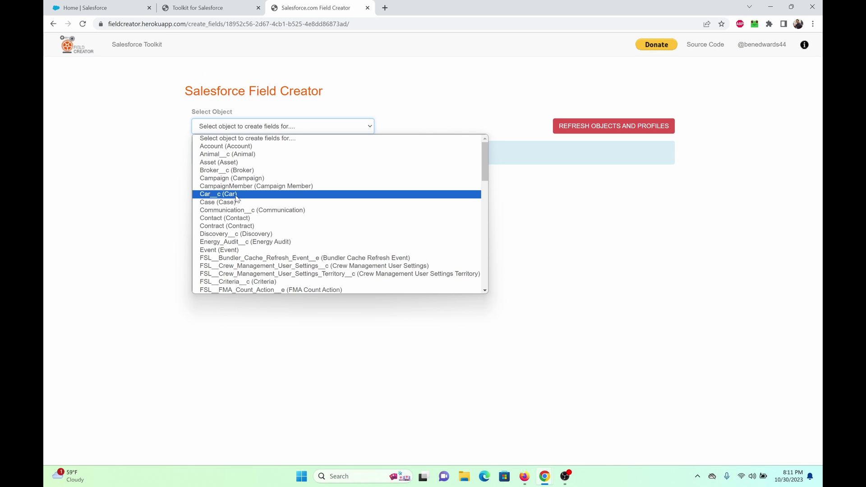
left_click(236, 195)
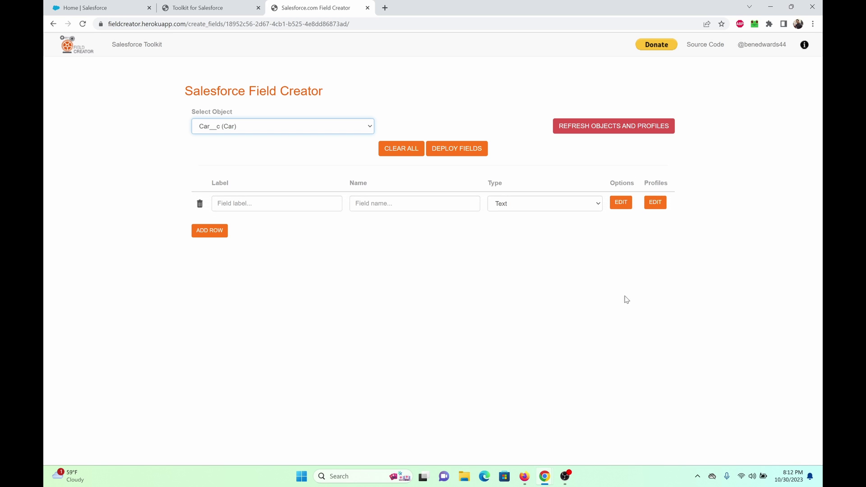
left_click(624, 204)
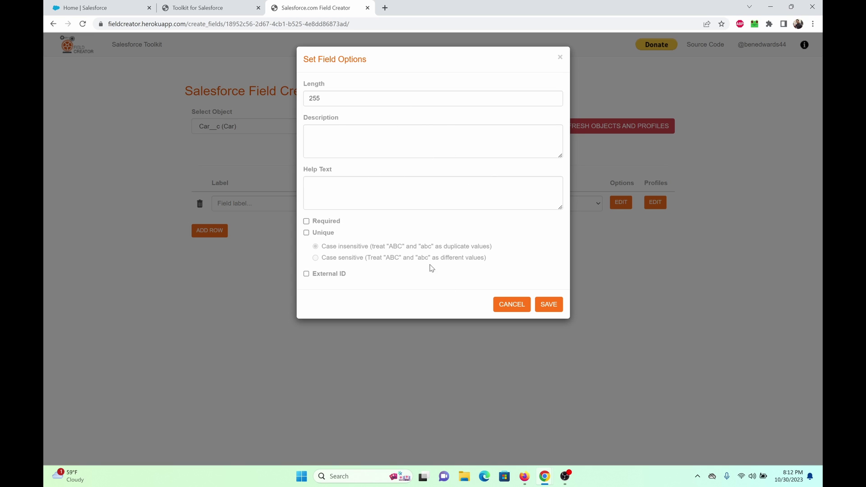
left_click(512, 305)
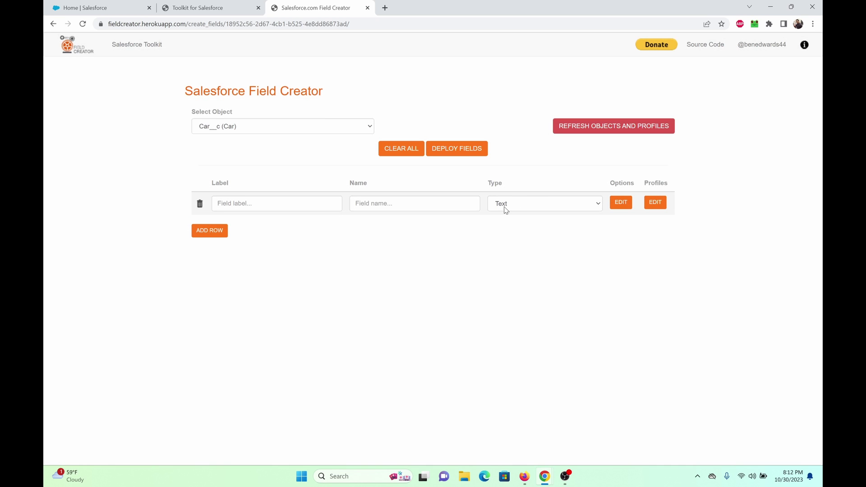
left_click(656, 203)
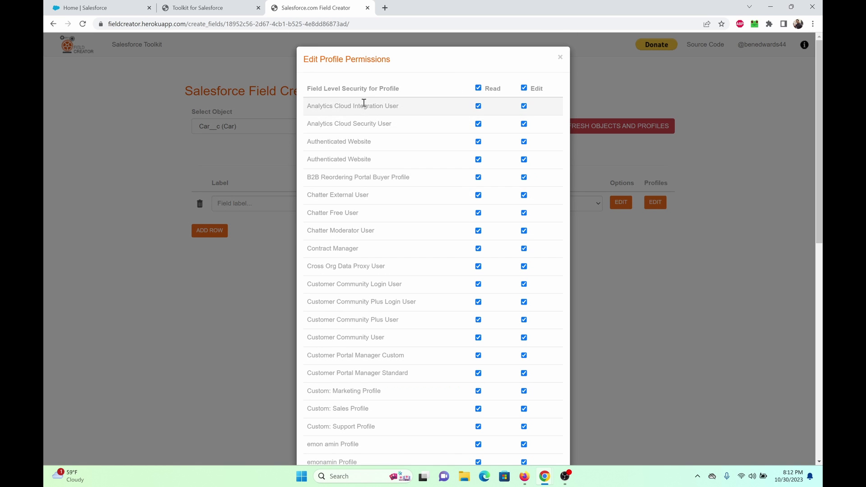
scroll(503, 218, "down", 10)
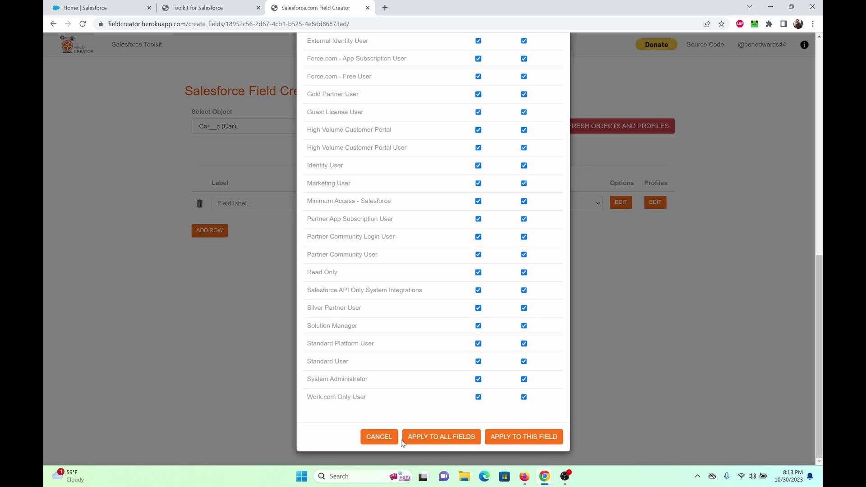
left_click(379, 440)
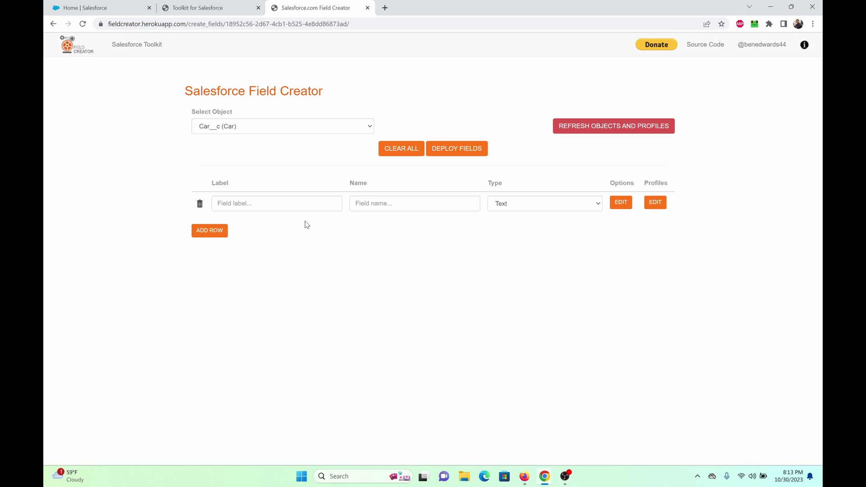
Step: Enter the field labels, adding a final Mileage row and generating its API name
left_click(306, 206)
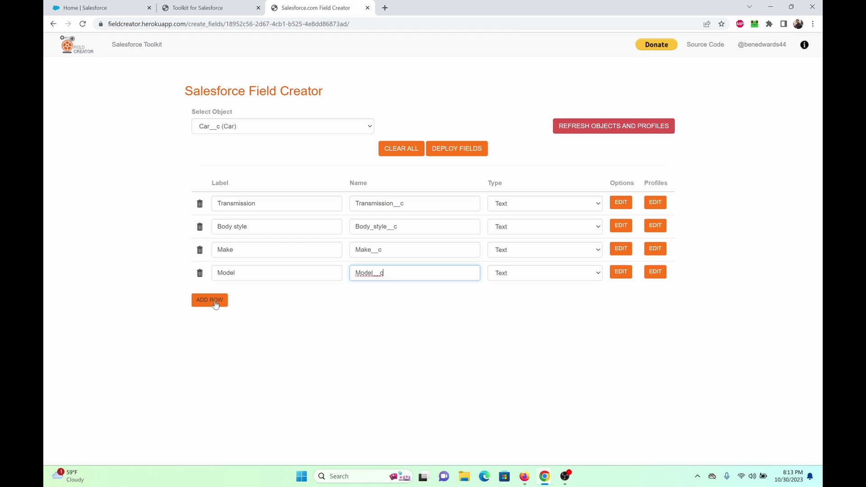
left_click(215, 305)
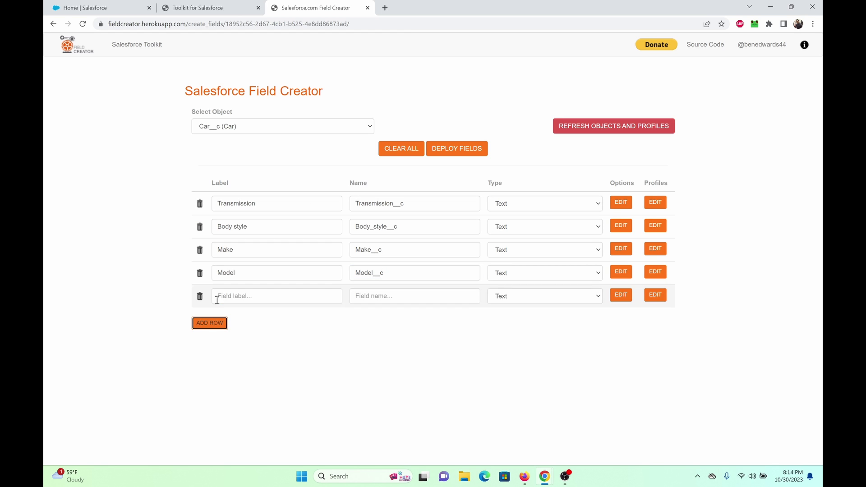
left_click(251, 297)
right_click(252, 297)
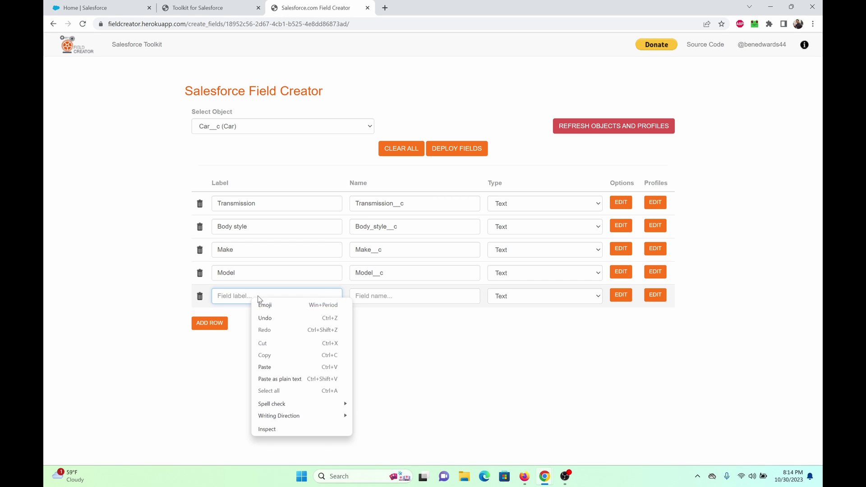
left_click(290, 366)
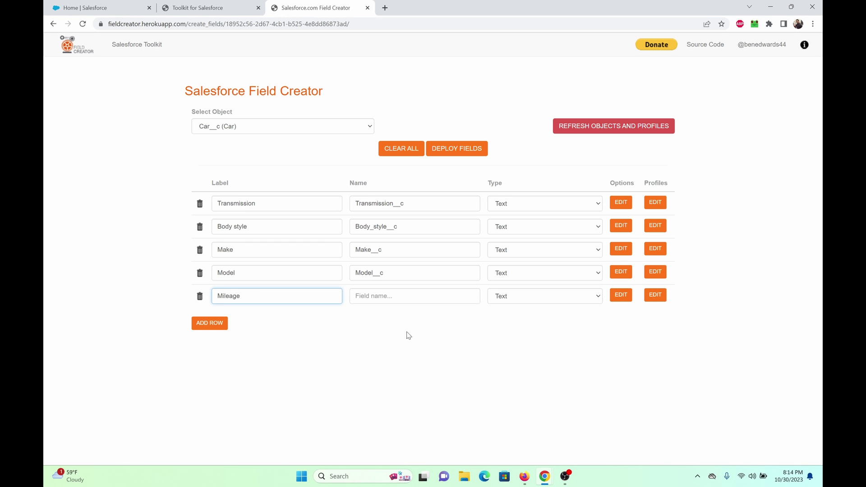
left_click(388, 345)
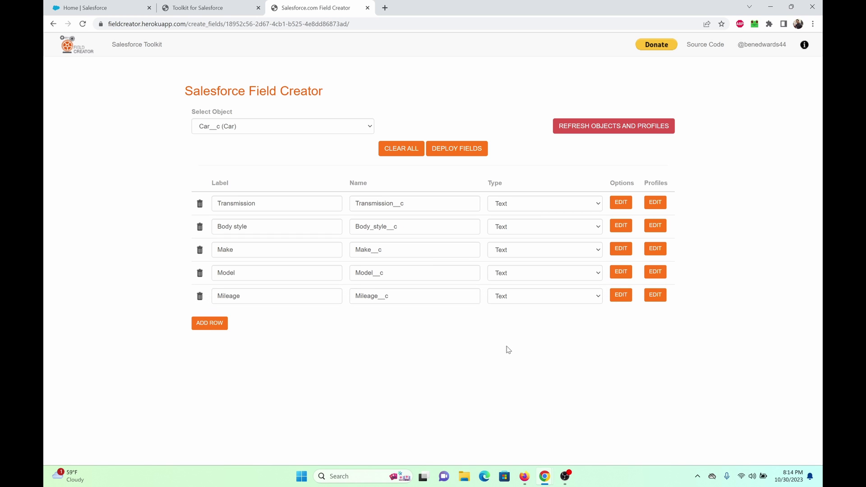
Step: Keep Transmission as Text, set Body style, Make and Model to Picklist, and start on Mileage's type
left_click(527, 207)
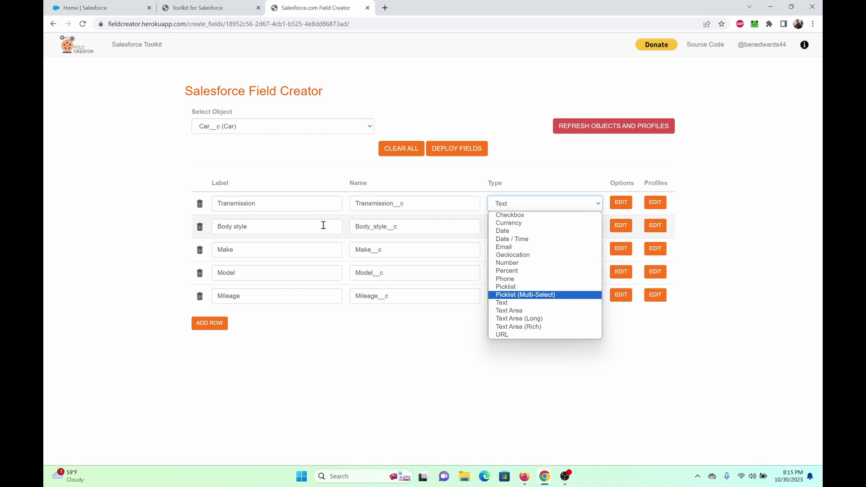
left_click(542, 303)
left_click(511, 230)
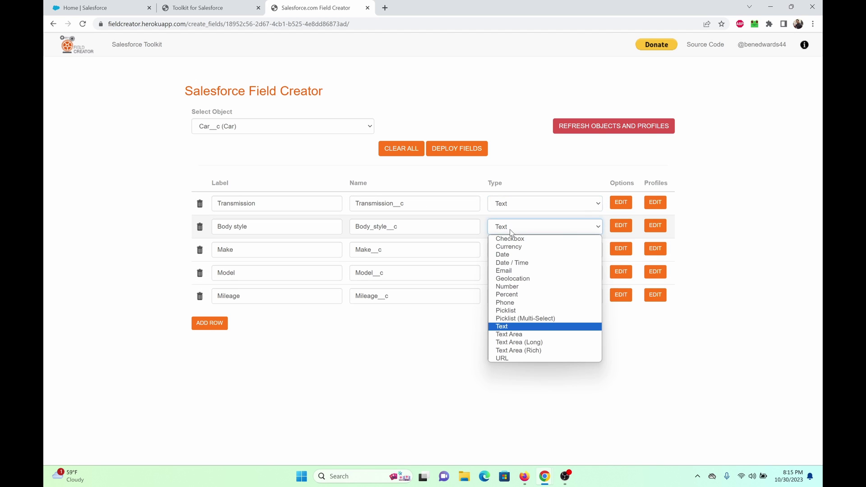
left_click(518, 310)
left_click(540, 255)
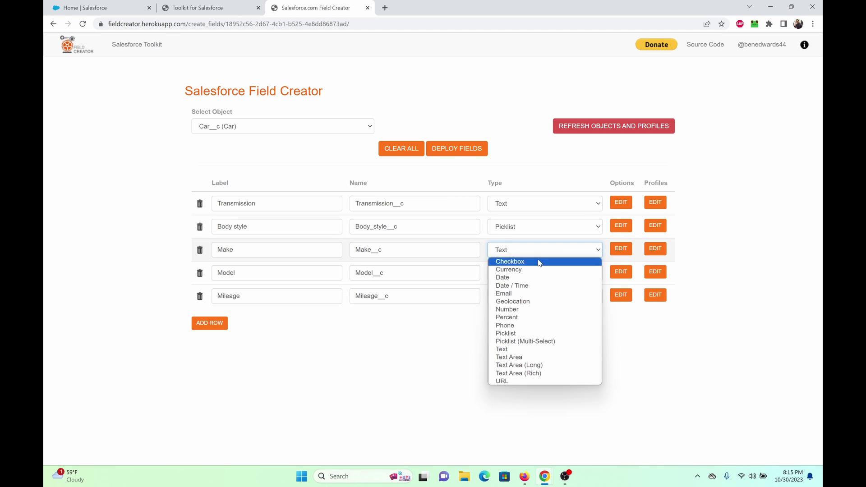
left_click(523, 333)
left_click(518, 276)
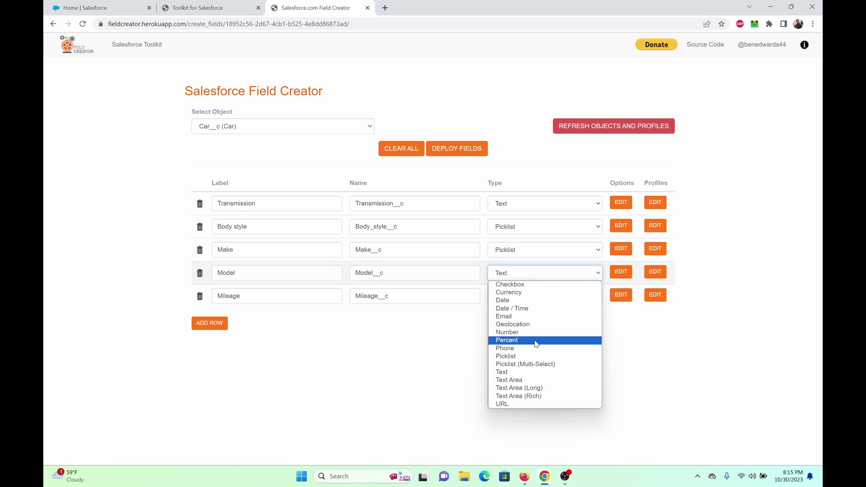
left_click(527, 359)
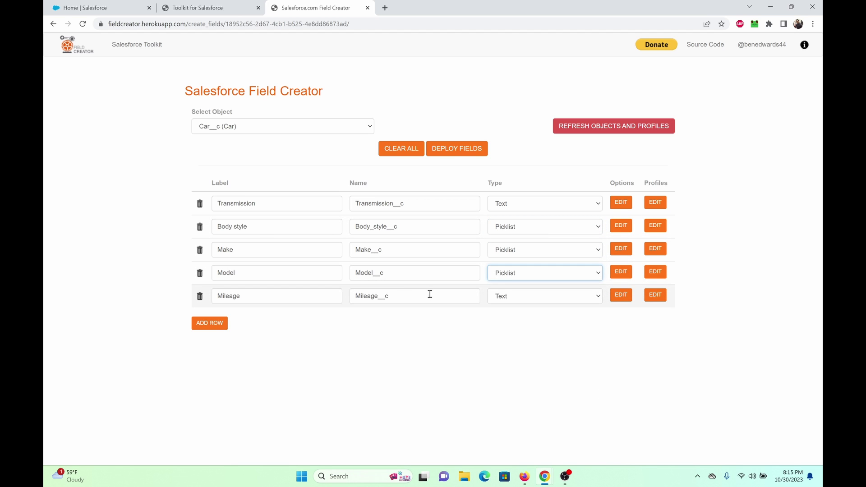
left_click(519, 302)
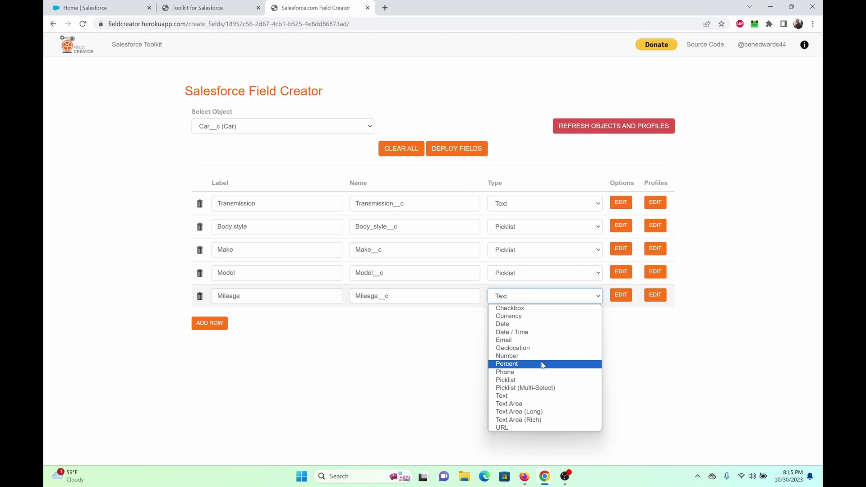
key("Escape")
Step: Make Mileage a Number field and save Body style picklist values SUV, Mini Van and Sedan
key("n")
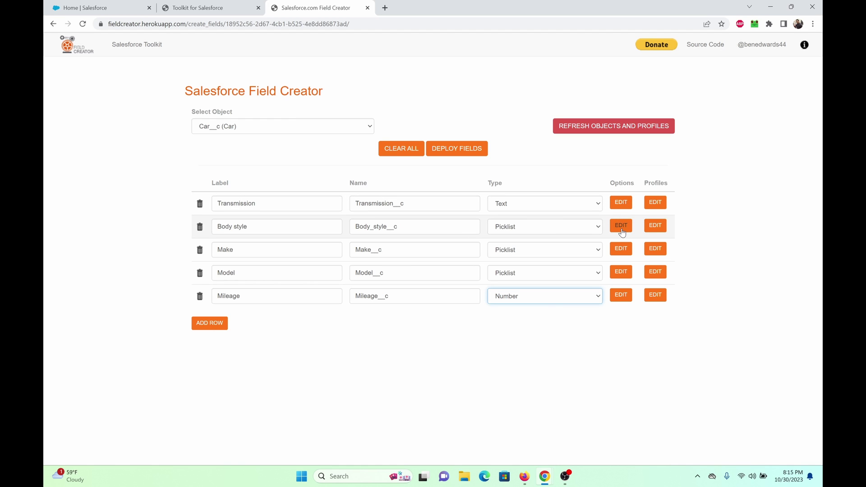
left_click(621, 226)
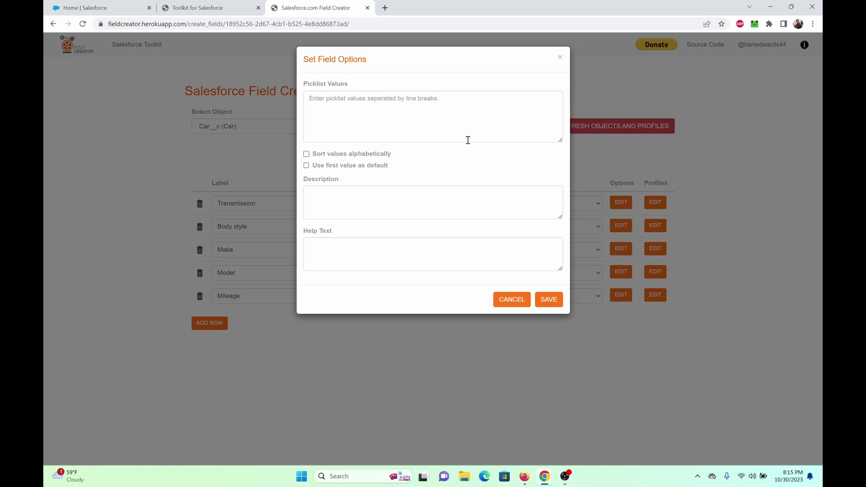
left_click(418, 105)
type("Sed")
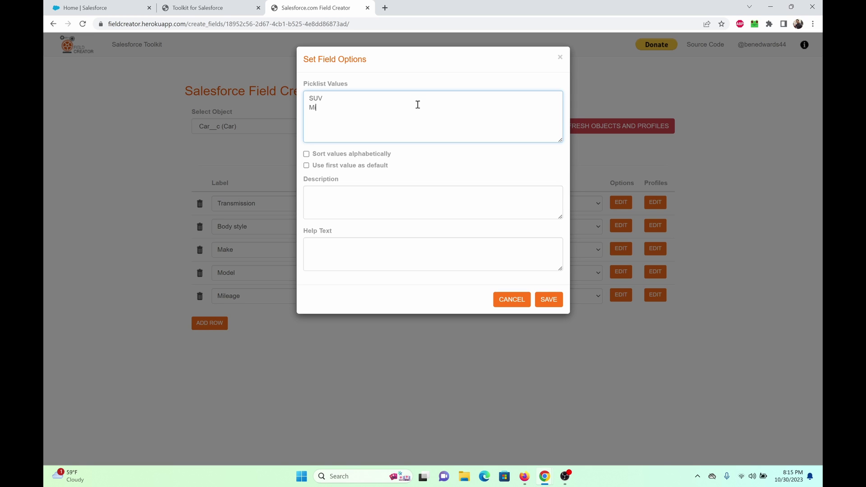
type("an")
key("Return")
type("Sedan")
left_click(550, 300)
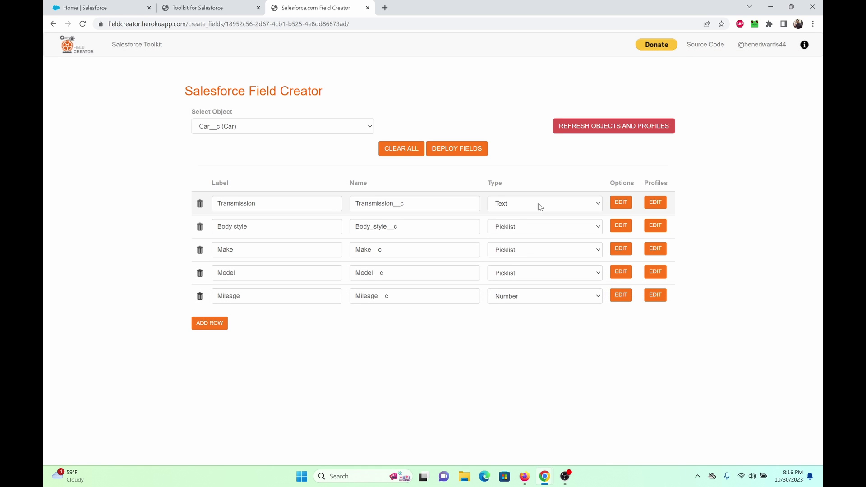
Step: Keep Transmission as Text and change and save its length value
left_click(540, 206)
left_click(540, 206)
left_click(621, 202)
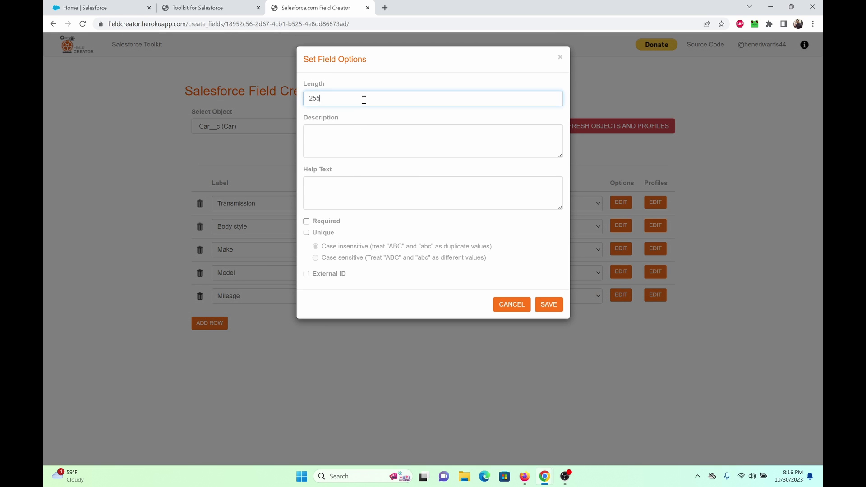
key("BackSpace")
key("BackSpace")
key("BackSpace")
type("1")
left_click(548, 307)
Step: Paste and save picklist values Toyota and Acura for Make and the model names for Model
left_click(620, 248)
type("Toyota Acura")
left_click(546, 303)
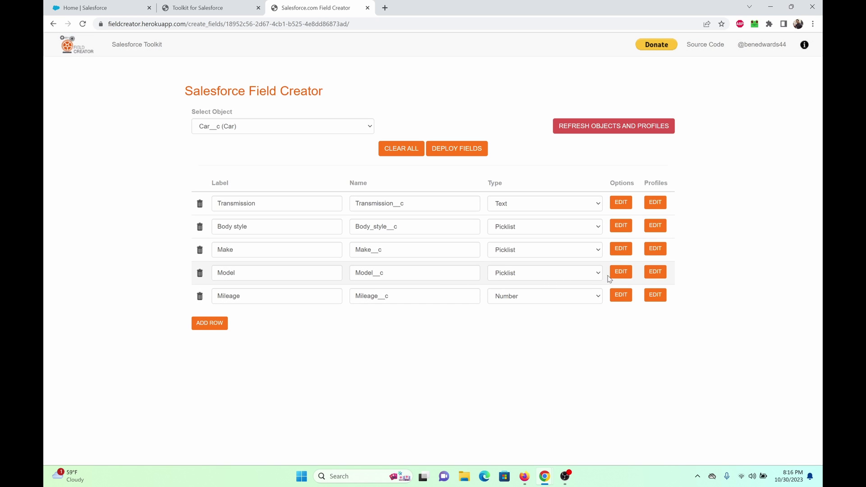
left_click(620, 271)
key("ctrl+v")
left_click(548, 300)
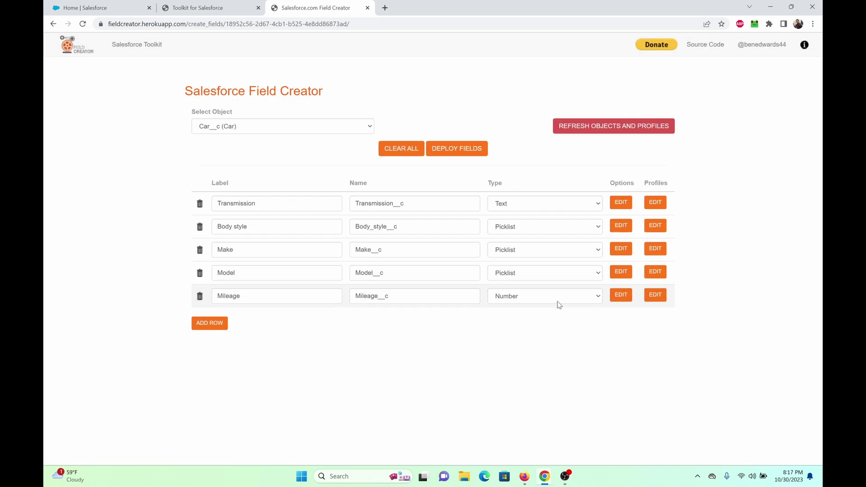
Step: Apply Read and Edit for all profiles to every field, then verify on Model
left_click(657, 206)
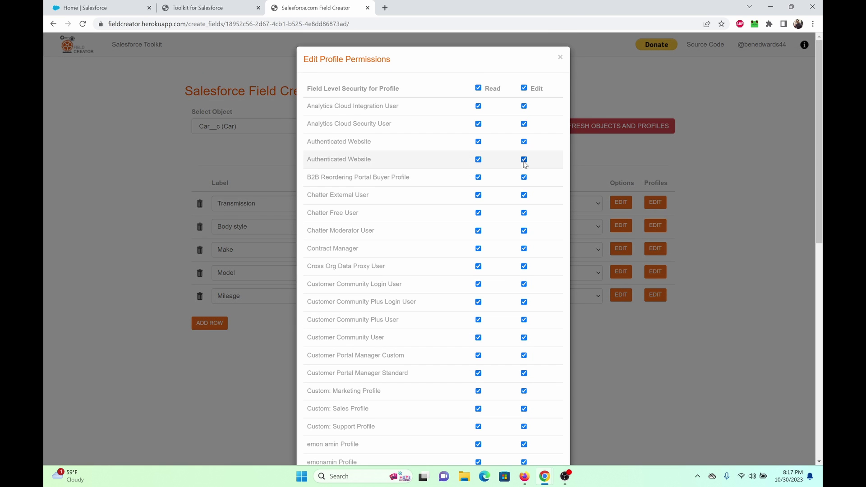
scroll(523, 169, "down", 10)
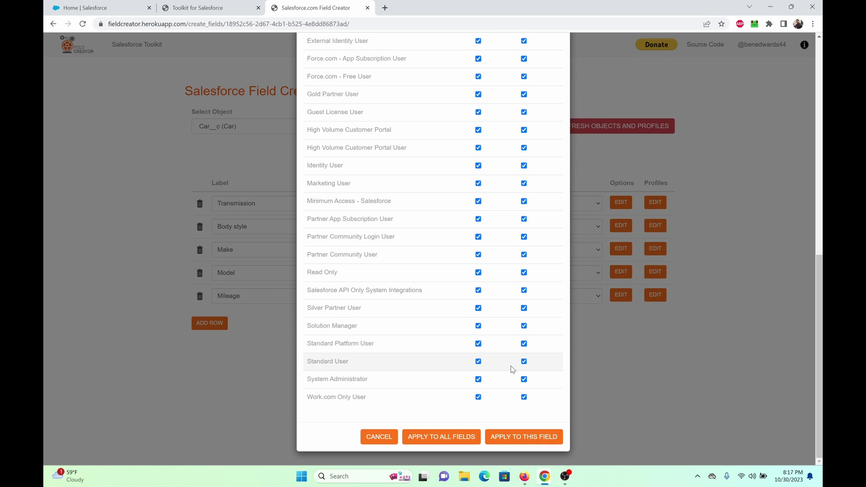
left_click(462, 437)
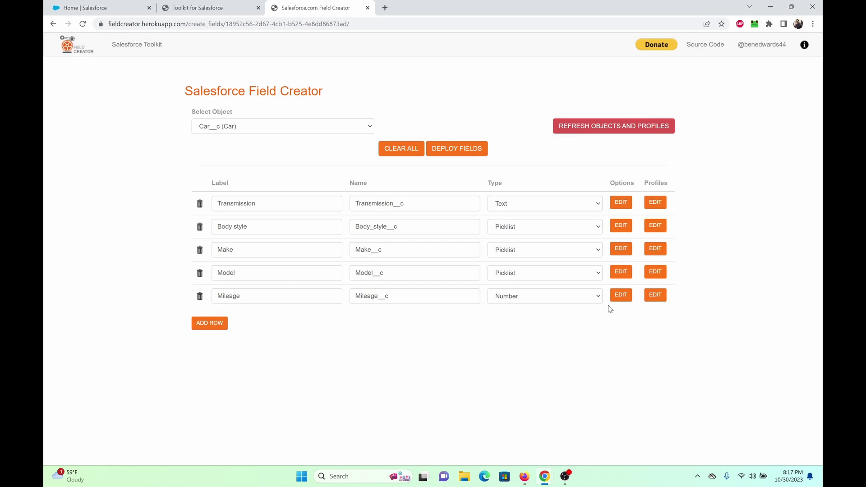
left_click(655, 274)
scroll(545, 350, "down", 10)
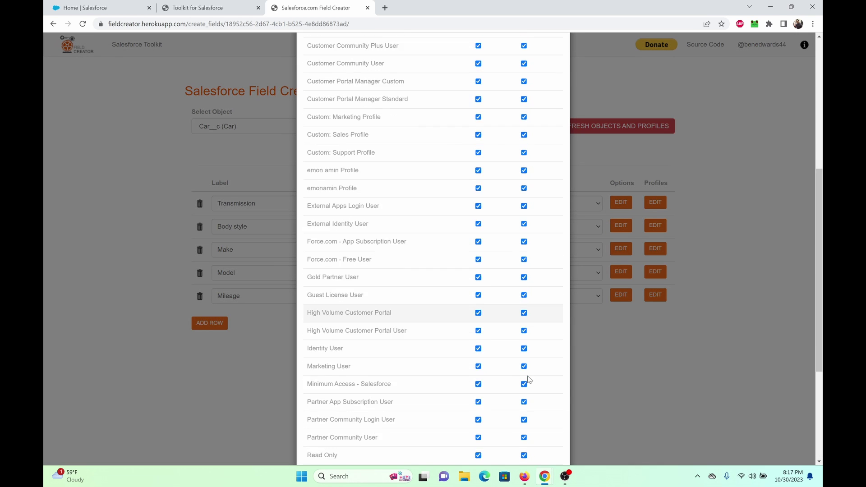
left_click(523, 380)
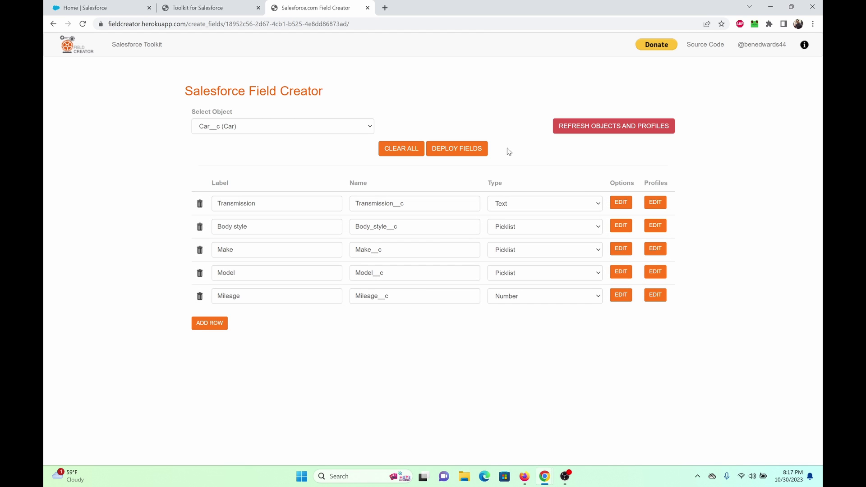
Step: Deploy the five Car fields, close the results, and return to Setup's Car field list
left_click(448, 149)
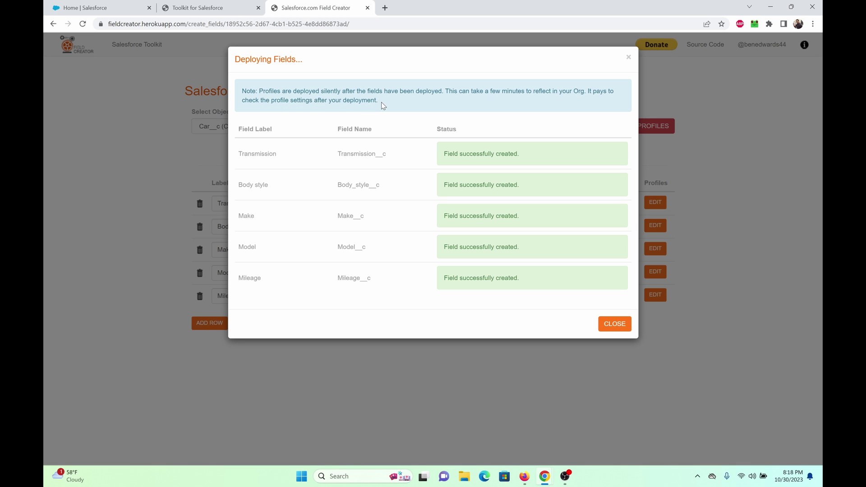
left_click(533, 355)
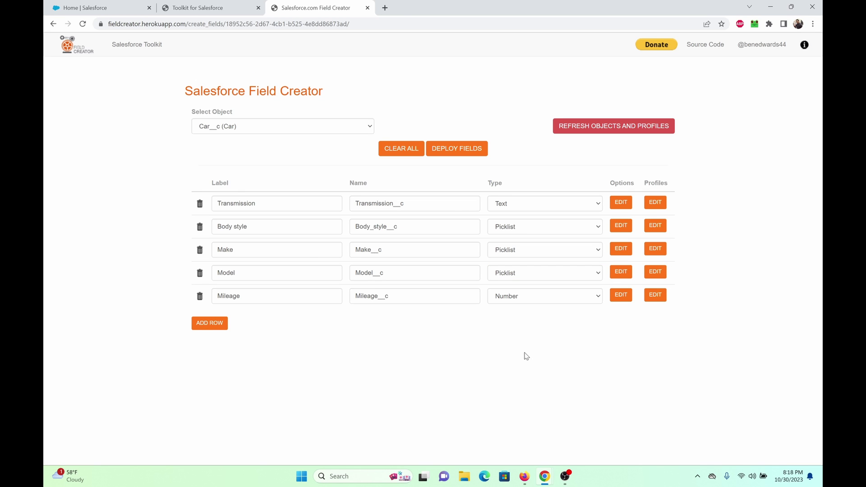
key("ctrl+1")
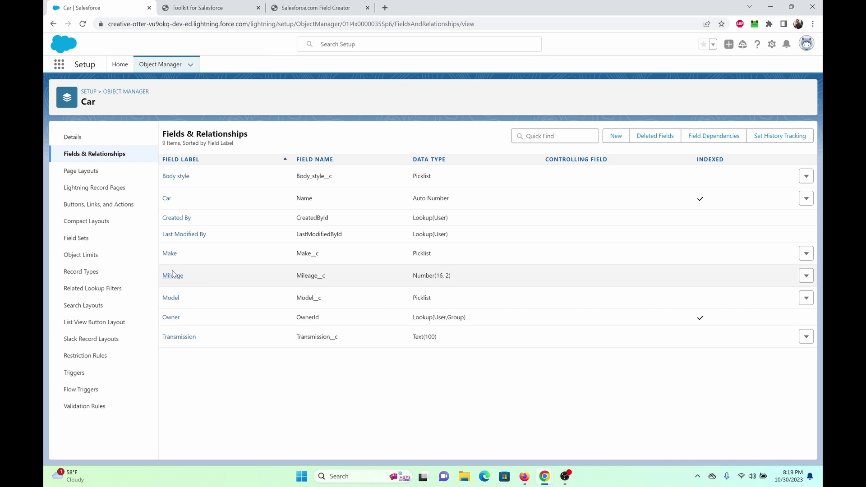
Step: Set the Make field's security to Visible and Read-Only for all profiles and save
left_click(170, 254)
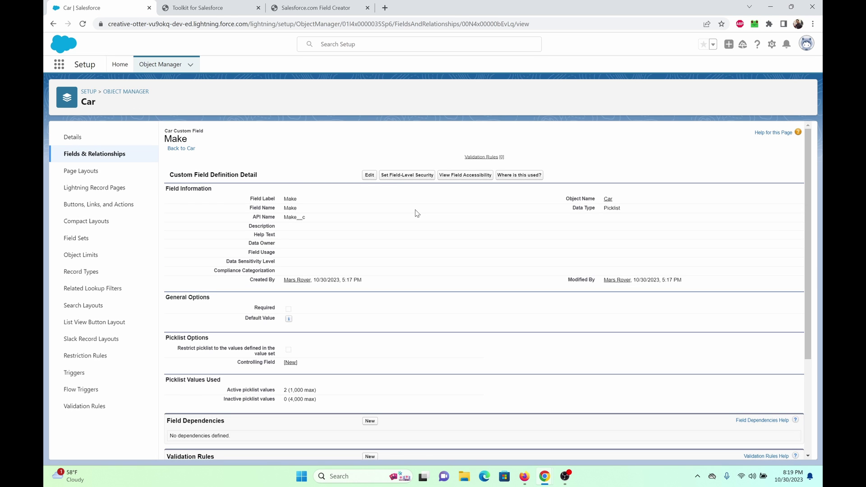
left_click(396, 176)
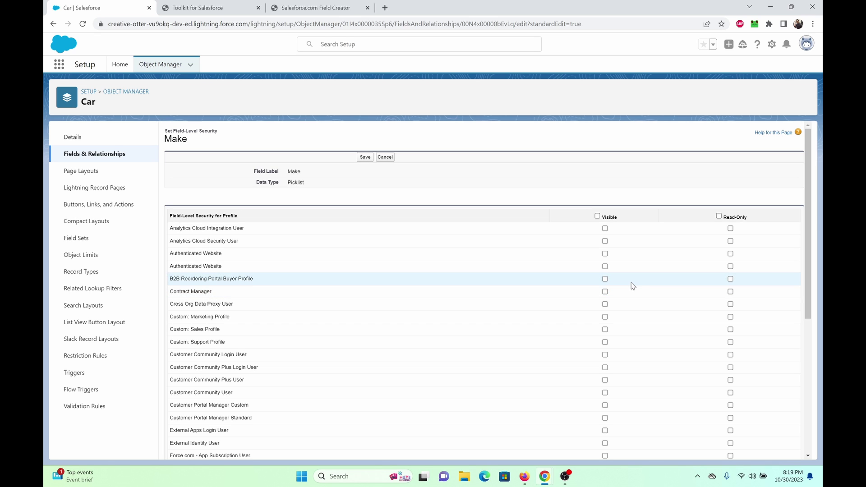
left_click(597, 216)
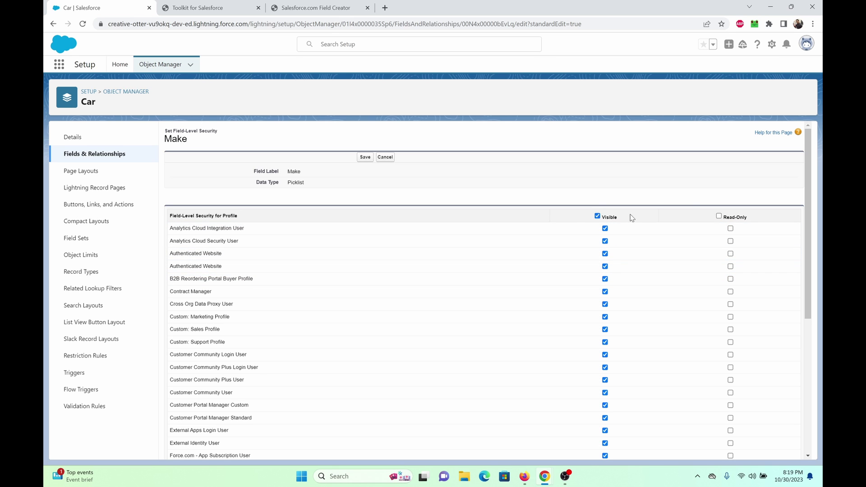
left_click(718, 216)
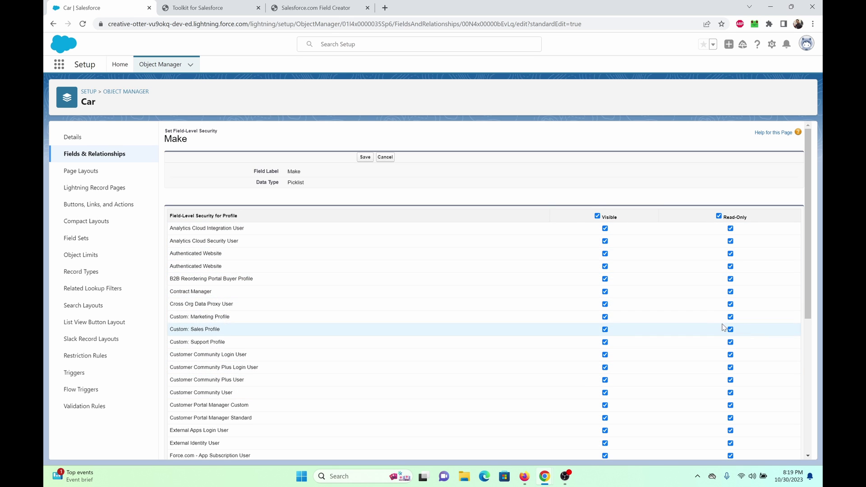
left_click(365, 158)
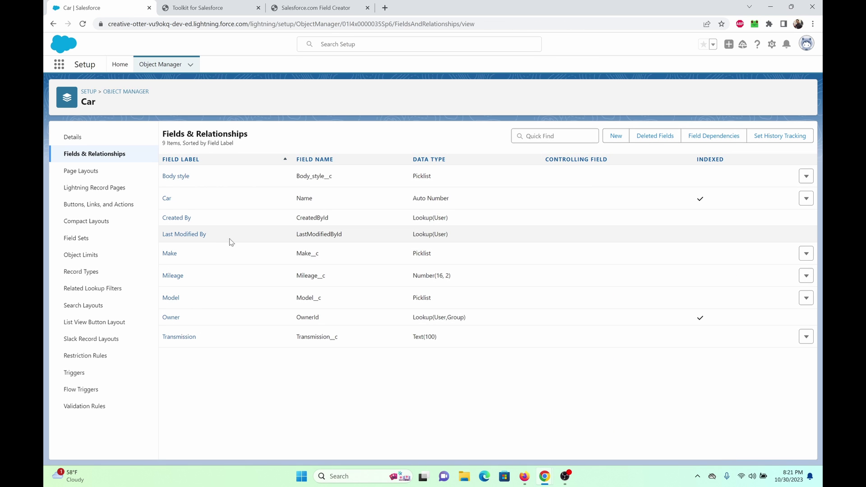
Step: Open the Car Layout, drag Mileage, Body style and the other new fields into Information, and save
left_click(92, 173)
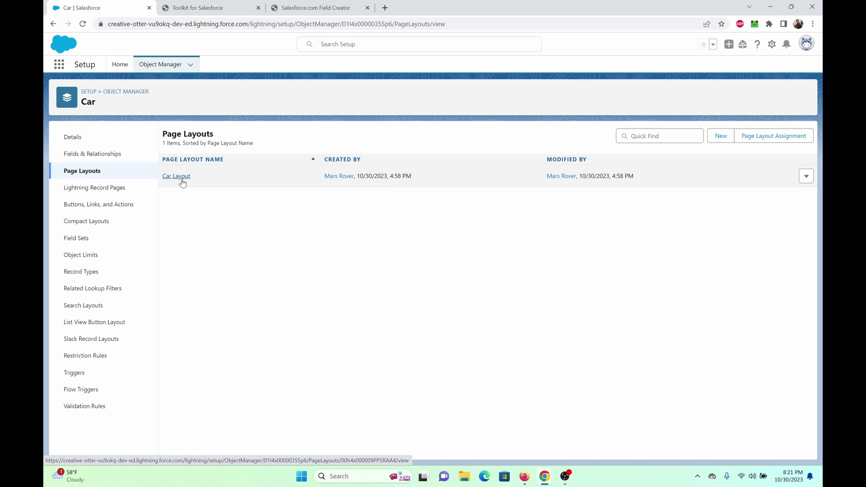
left_click(182, 182)
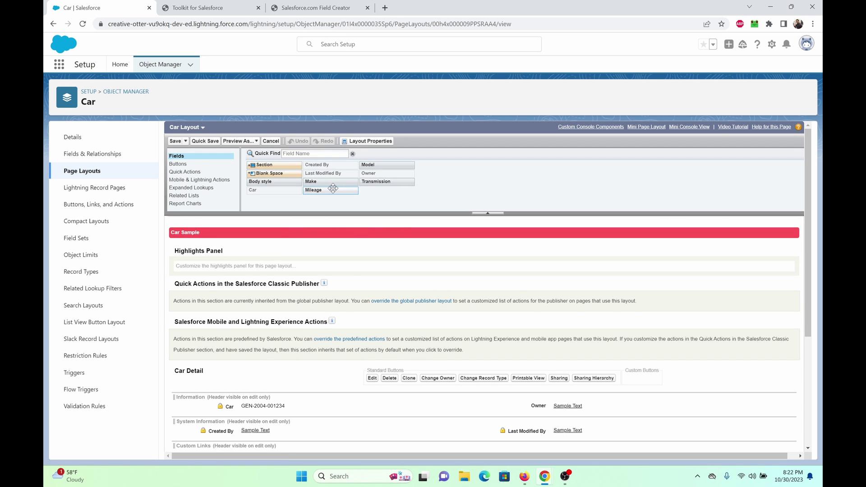
left_click_drag(336, 190, 243, 415)
left_click_drag(278, 179, 535, 426)
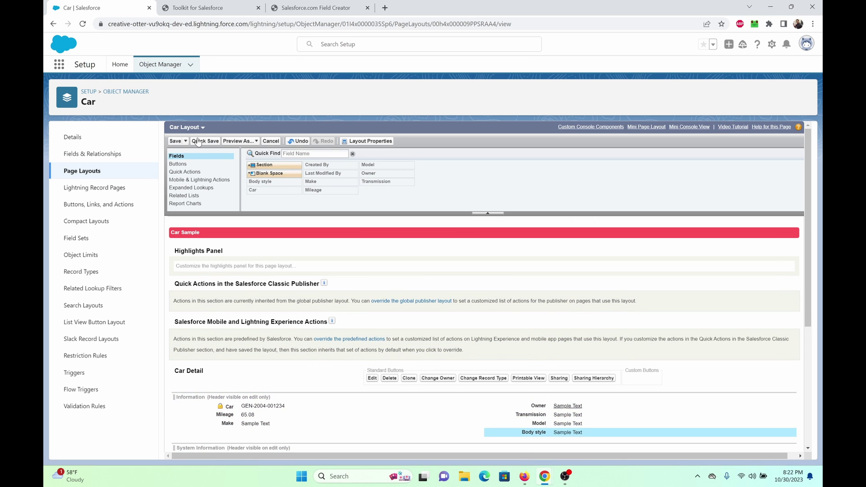
left_click(175, 142)
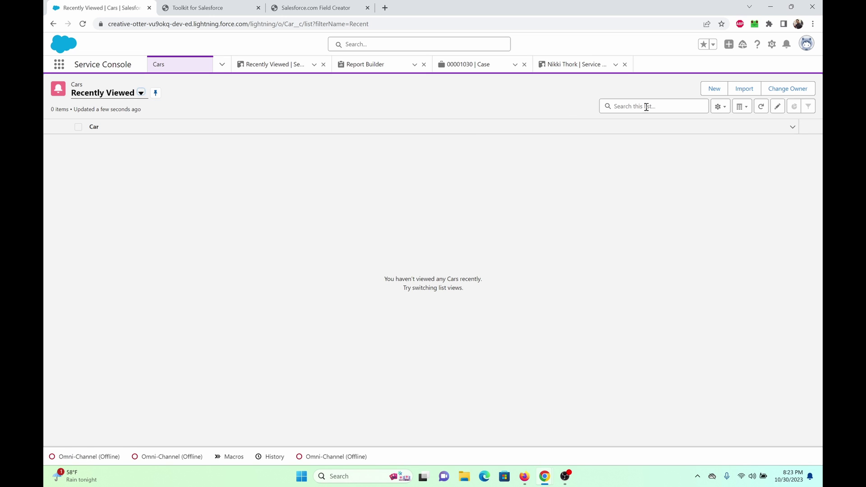
Step: Fill in a new Car record with Mileage 5000, Make Acura, Model RDX, Body style SUV, then save
left_click(705, 93)
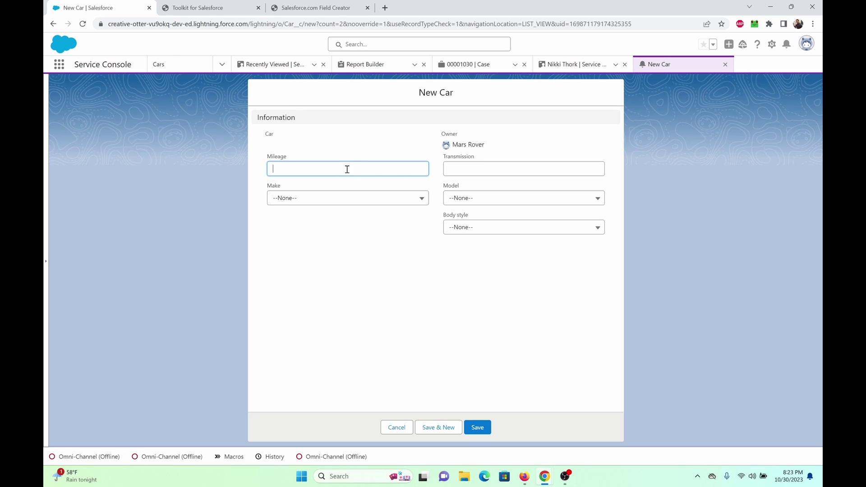
type("5000")
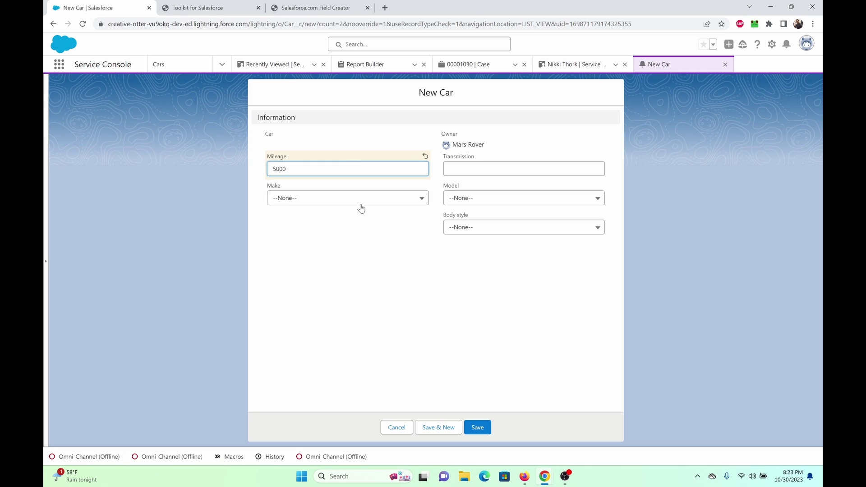
left_click(362, 204)
left_click(350, 251)
left_click(502, 202)
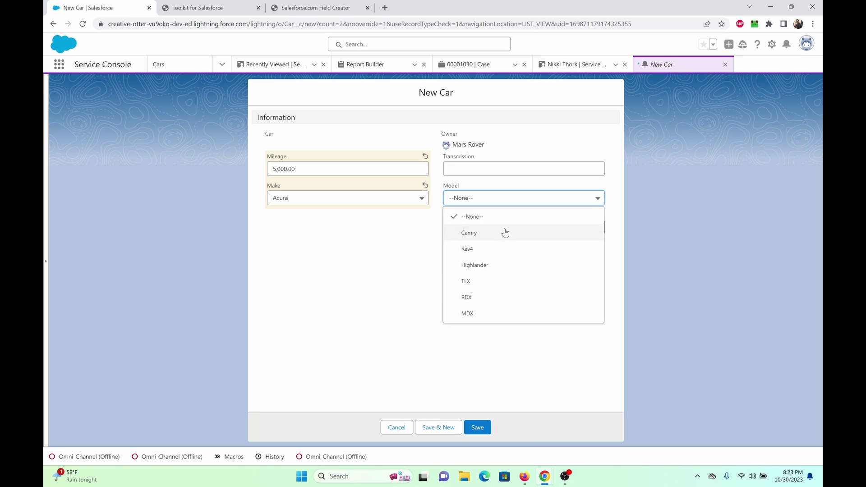
left_click(465, 298)
left_click(477, 227)
left_click(476, 266)
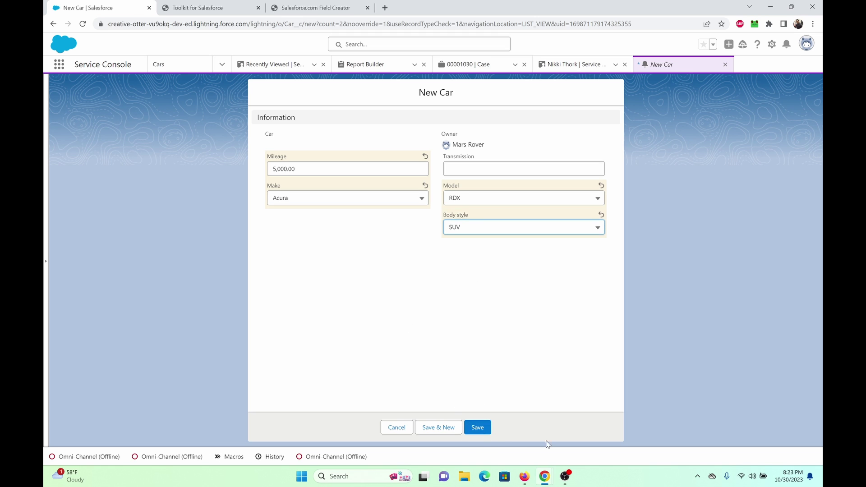
left_click(480, 430)
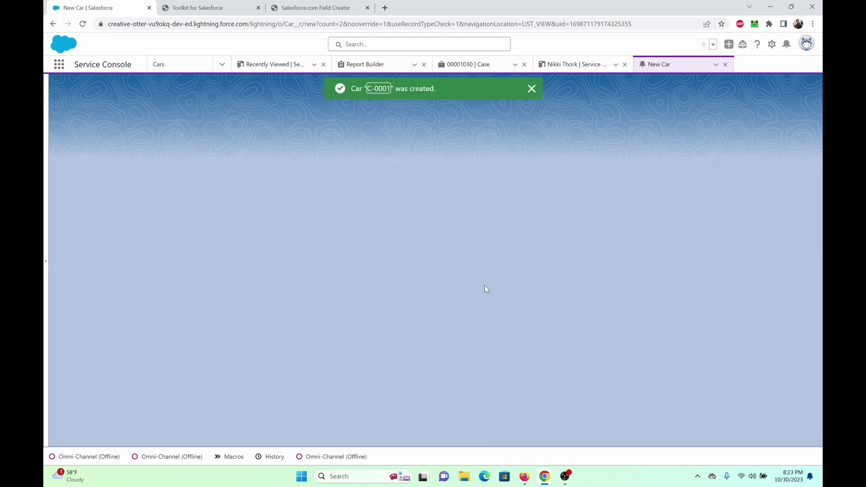